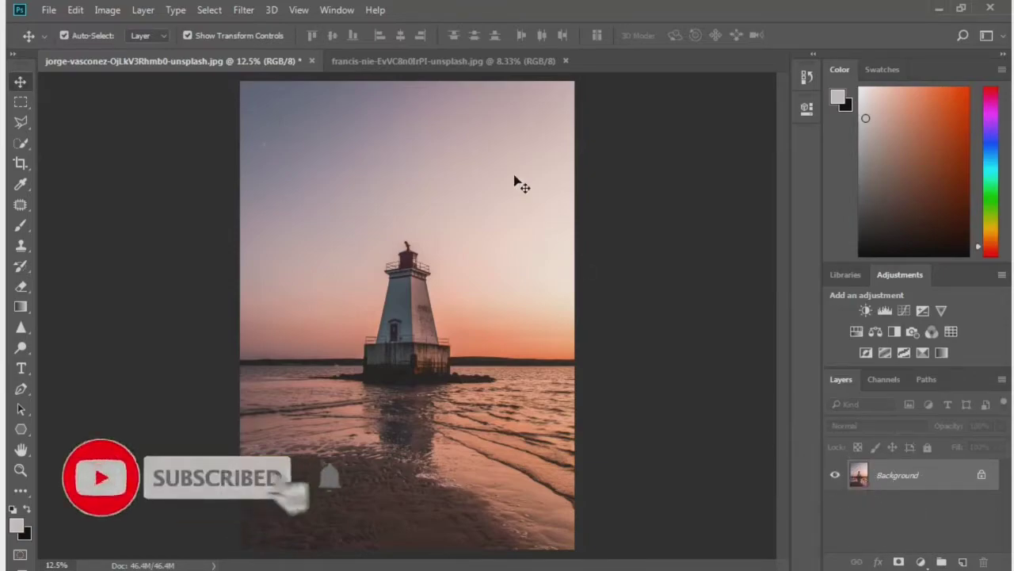
Drag the sunset sky photo into the lighthouse document as Layer 1 above the Background
click(442, 61)
click(440, 338)
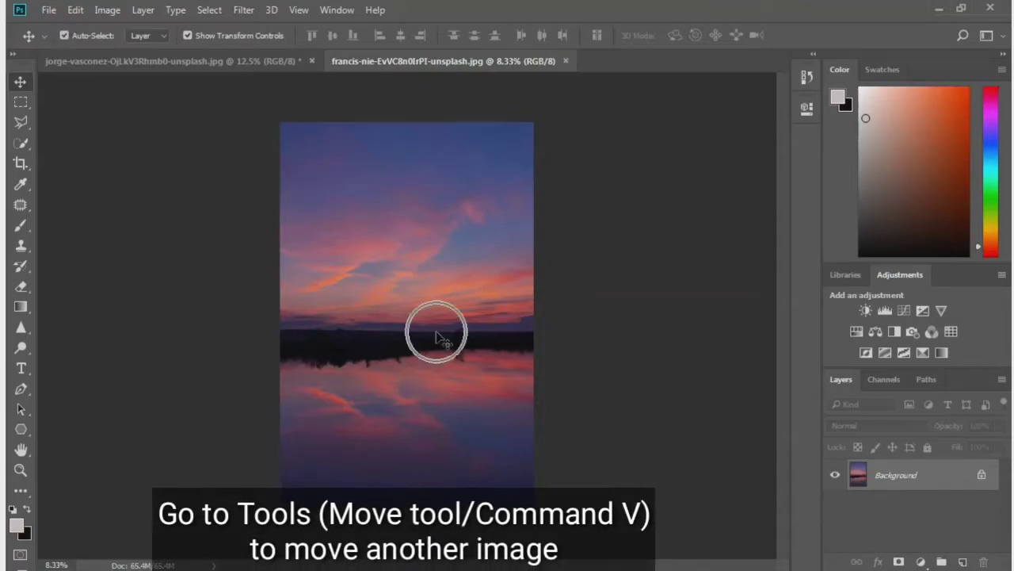
mouse_move(441, 339)
mouse_down()
mouse_move(224, 66)
mouse_move(271, 358)
mouse_up()
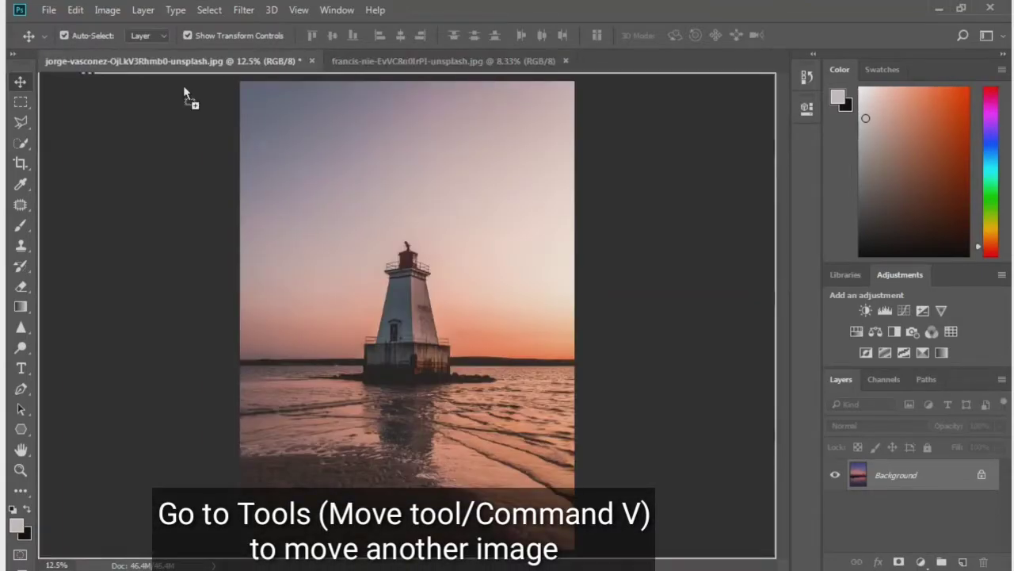
drag(338, 366, 412, 360)
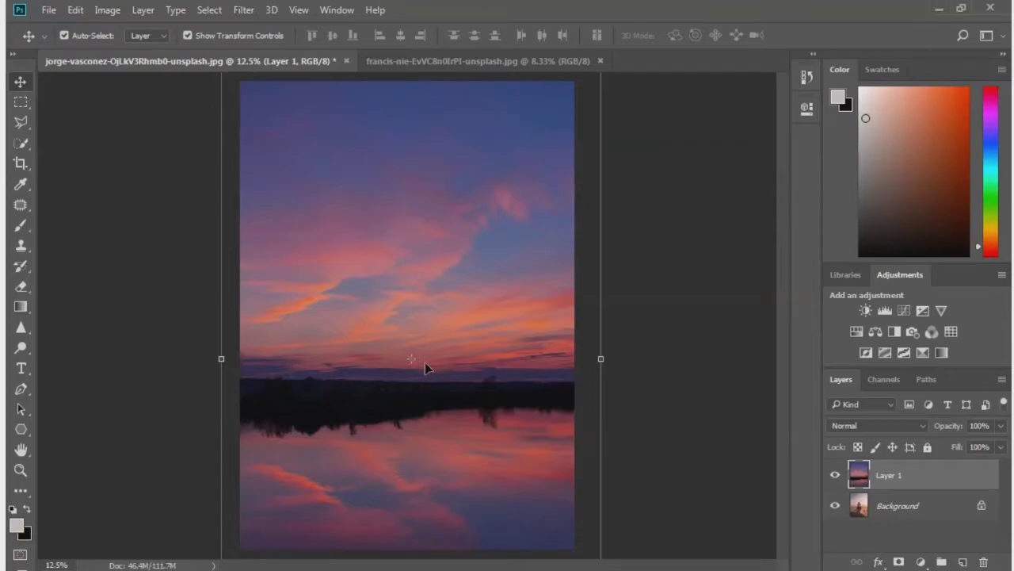
Nudge Layer 1 right, up and then left until its horizon meets the lighthouse horizon
key(shift+Right)
key(shift+Right)
key(shift+Right)
key(shift+Right)
key(shift+Right)
key(shift+Right)
key(shift+Right)
key(shift+Right)
key(shift+Right)
key(shift+Right)
key(shift+Right)
key(shift+Right)
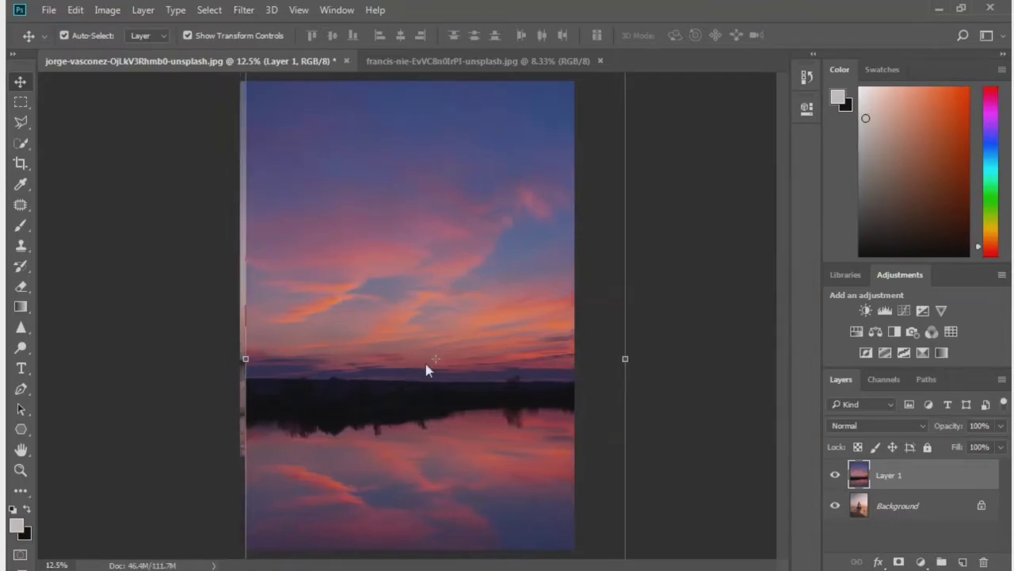
key(shift+Right)
key(shift+Right)
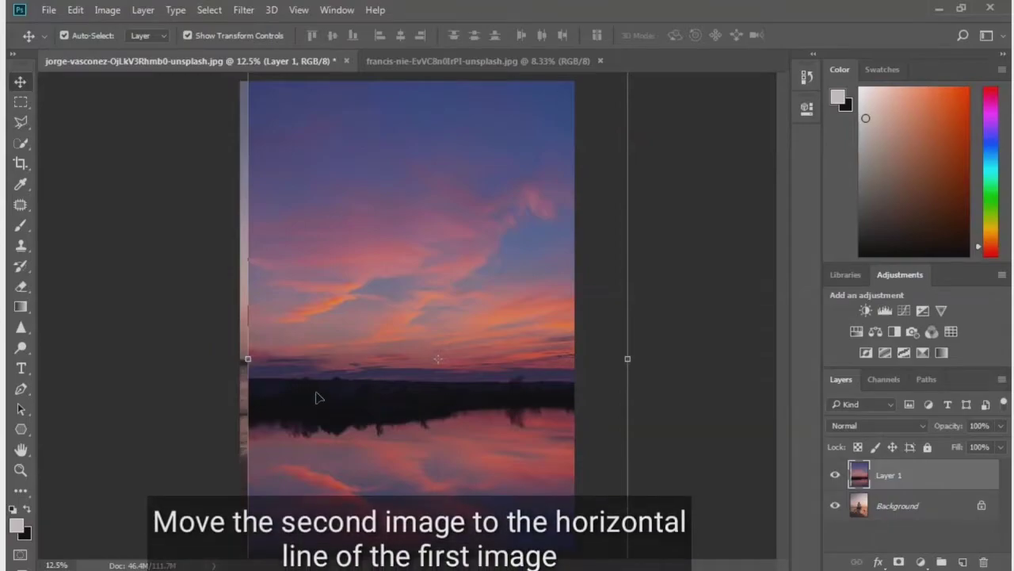
key(shift+Up)
key(shift+Up)
key(shift+Up)
key(shift+Up)
key(shift+Up)
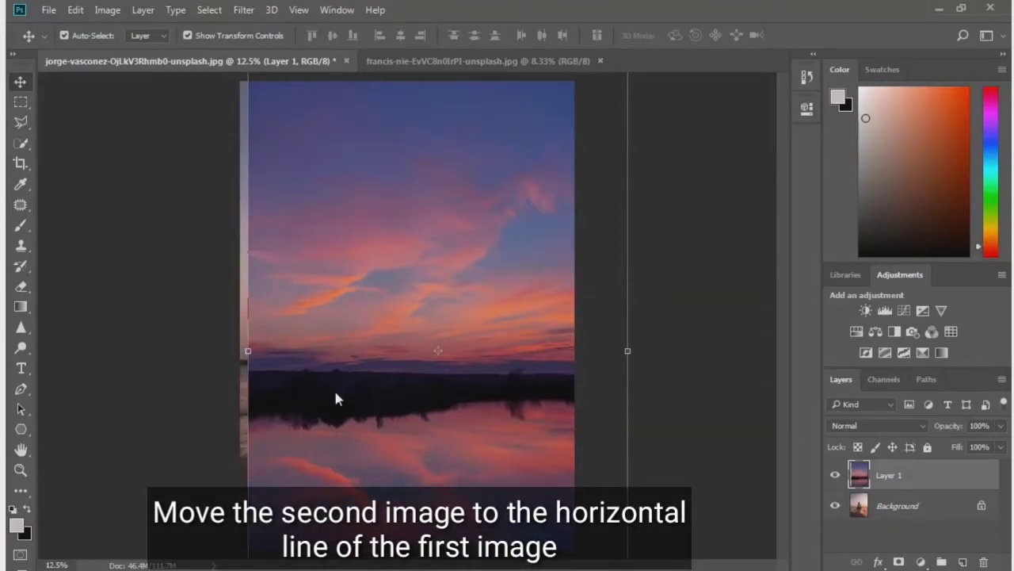
key(shift+Up)
key(shift+Up)
key(shift+Up)
key(shift+Up)
key(shift+Up)
key(shift+Up)
key(shift+Up)
key(shift+Up)
key(shift+Up)
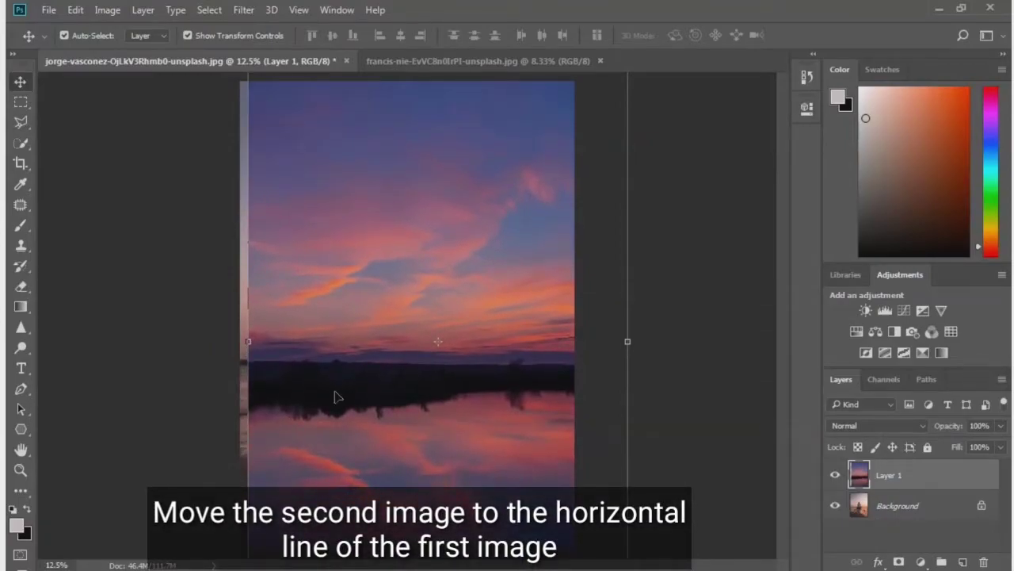
key(shift+Left)
key(shift+Left)
key(shift+Left)
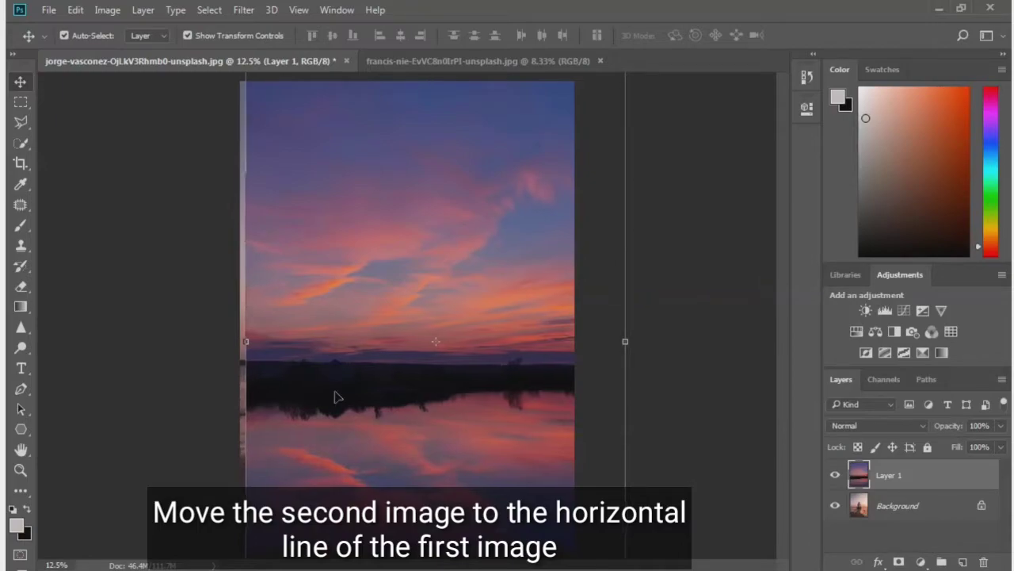
key(shift+Left)
key(shift+Left)
key(shift+Left)
key(shift+Left)
key(shift+Left)
key(shift+Left)
key(shift+Left)
key(shift+Left)
key(shift+Left)
key(shift+Left)
key(shift+Left)
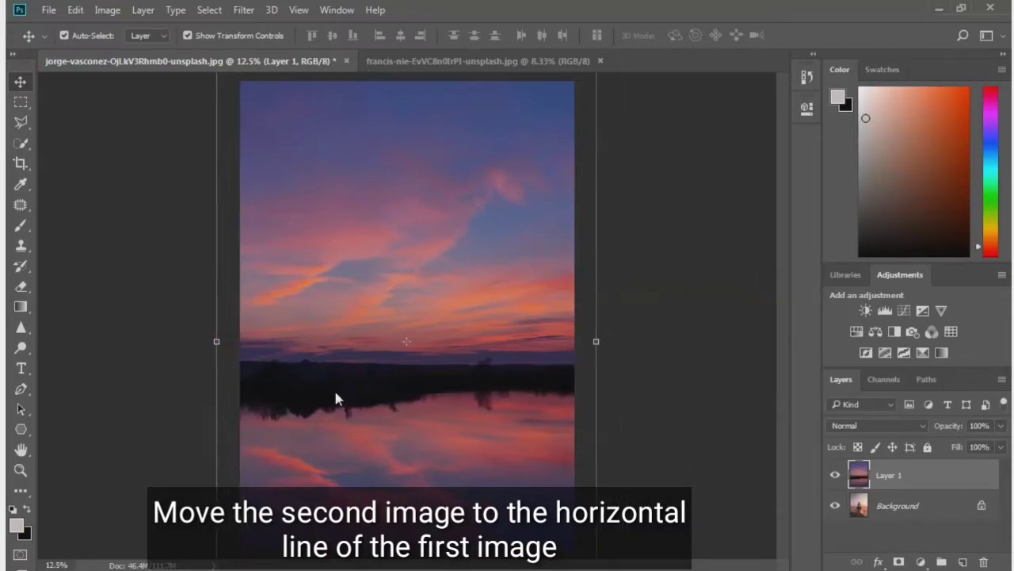
key(shift+Left)
key(shift+Left)
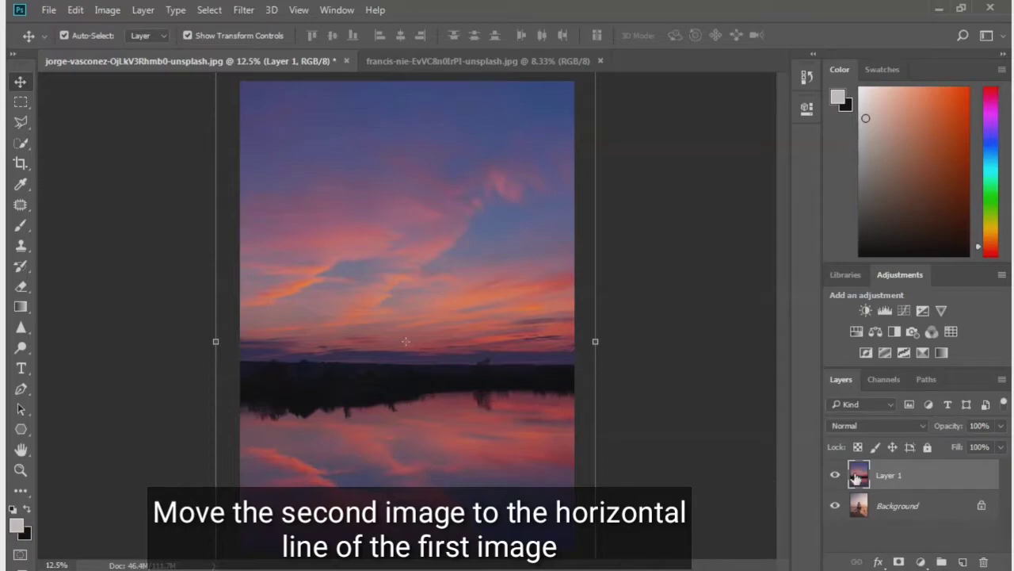
Rename Layer 1 to COLOR and convert that layer into a smart object
double_click(888, 476)
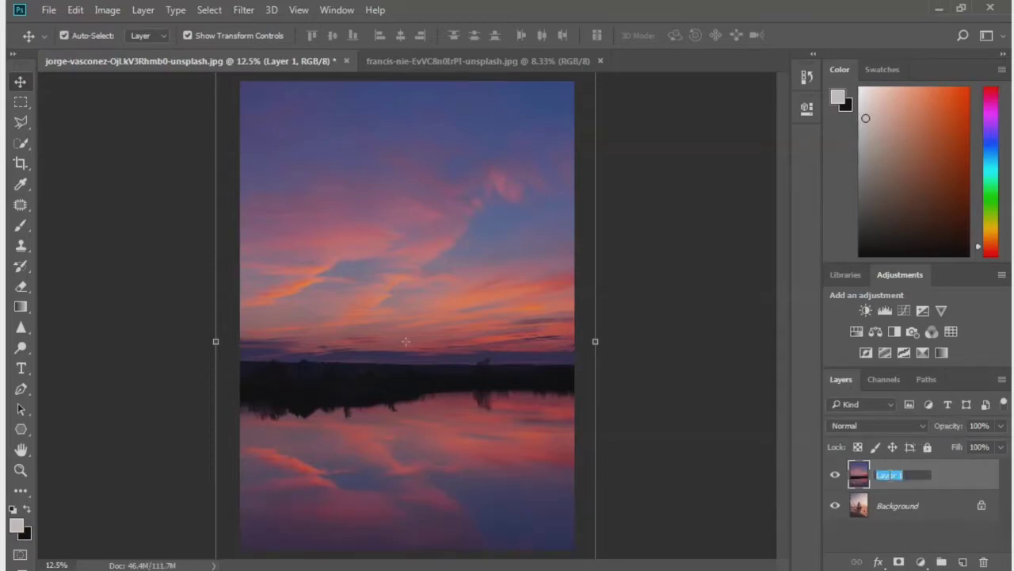
text(co)
key(Return)
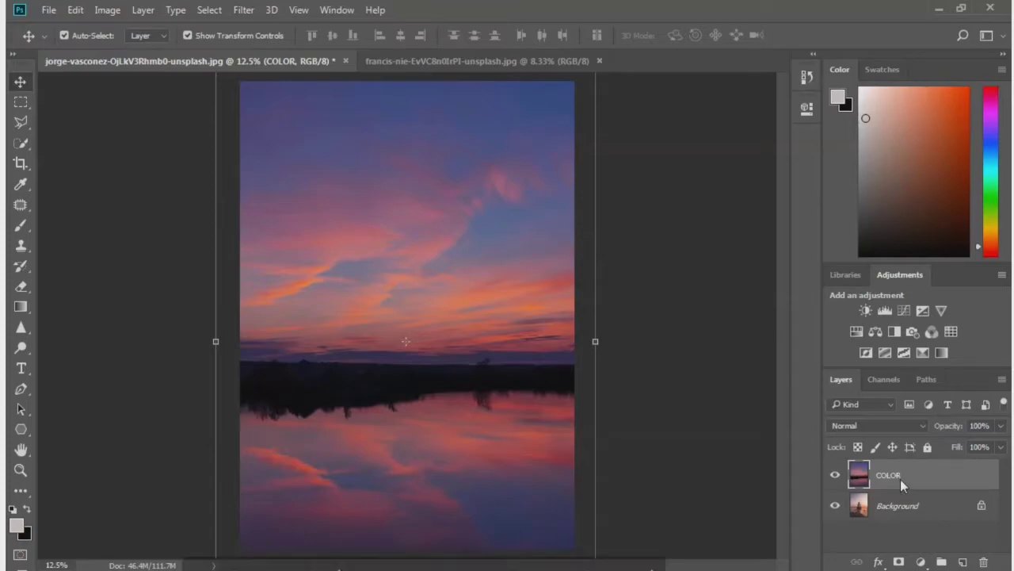
right_click(901, 482)
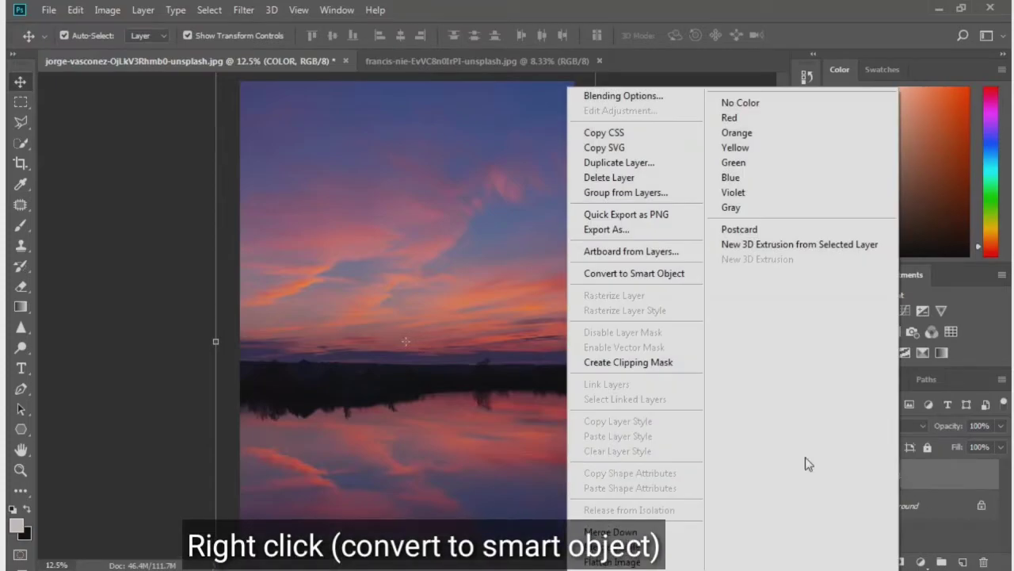
click(634, 273)
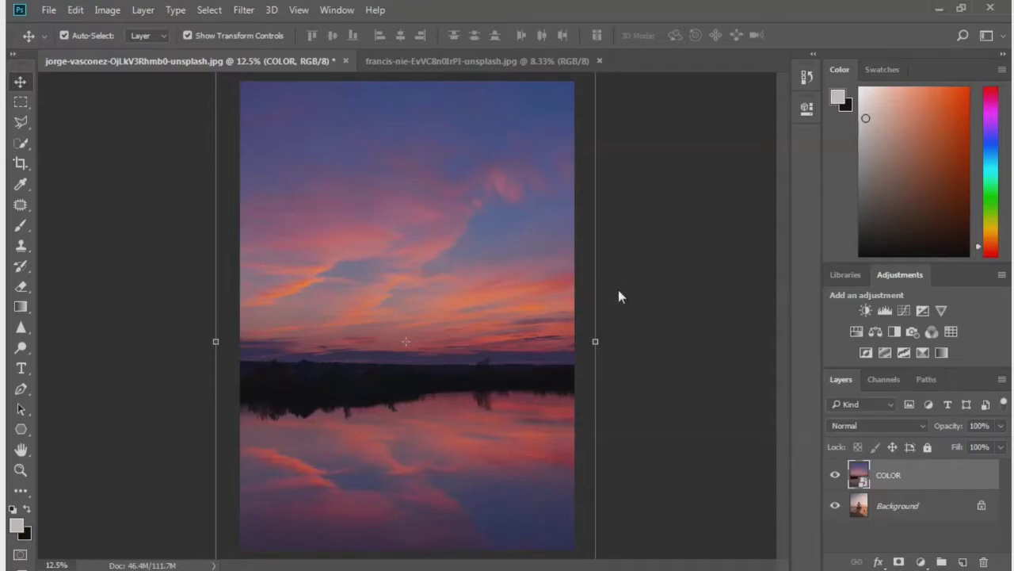
Apply a Gaussian Blur with a 45.6-pixel radius to the COLOR sky layer
click(243, 11)
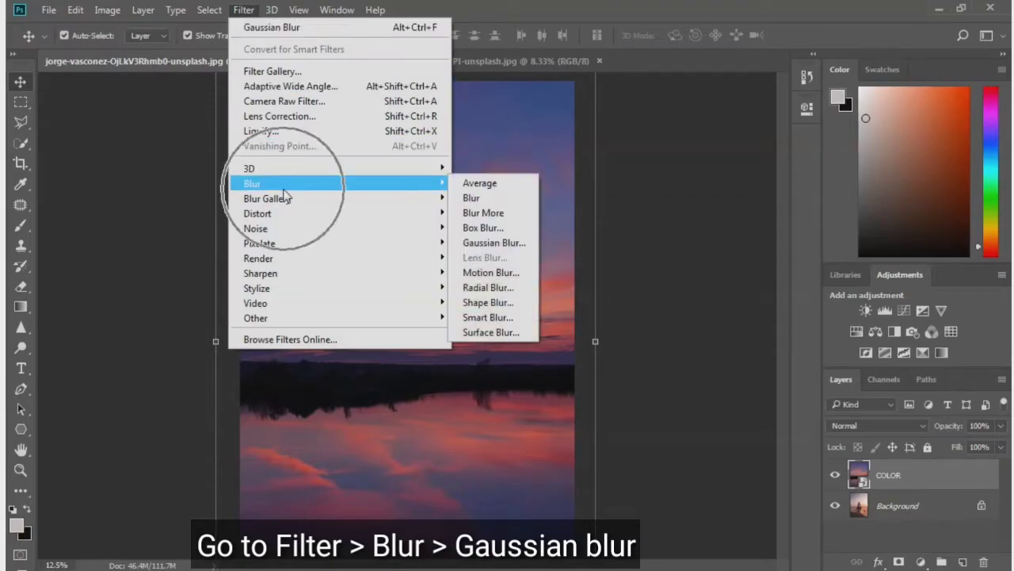
mouse_move(252, 183)
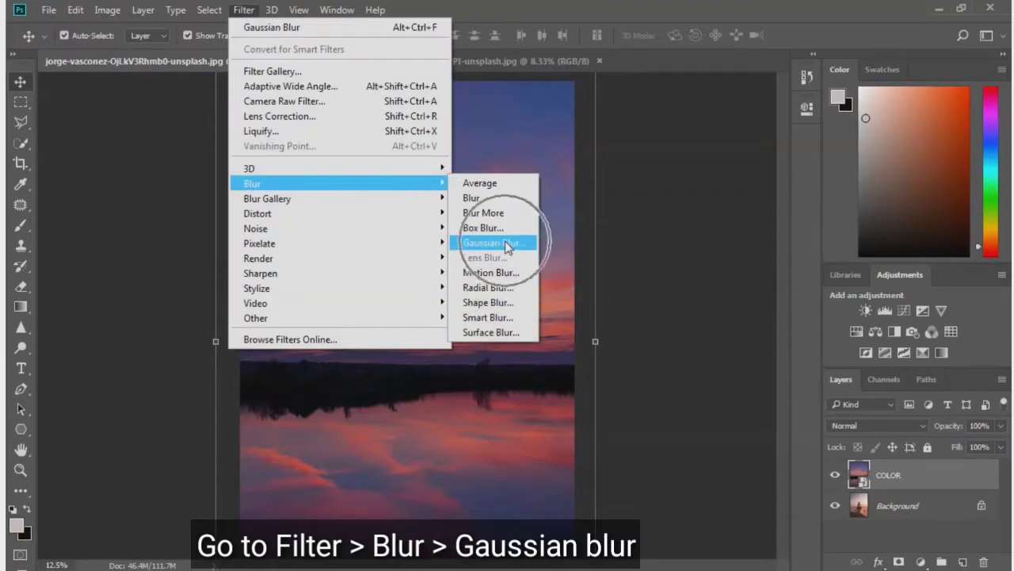
click(505, 243)
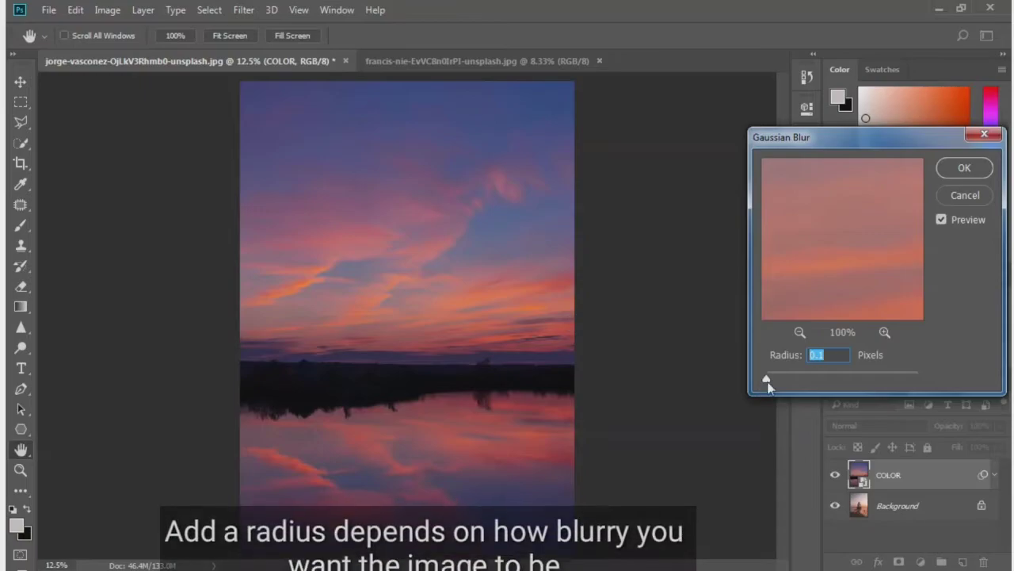
click(769, 380)
drag(797, 376, 847, 378)
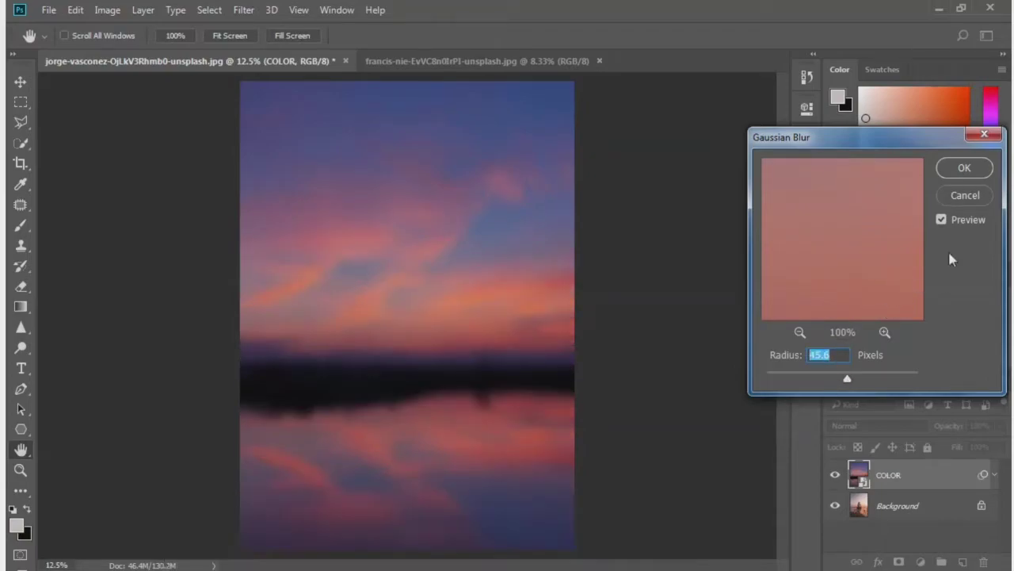
click(965, 167)
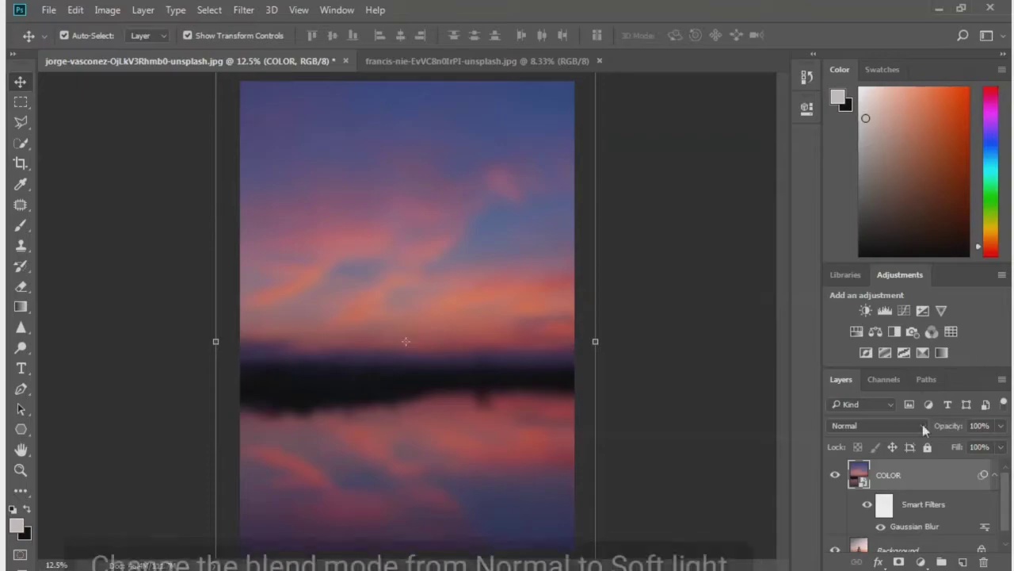
Set the COLOR layer's blend mode to Soft Light after trying Lighten
click(892, 483)
click(881, 429)
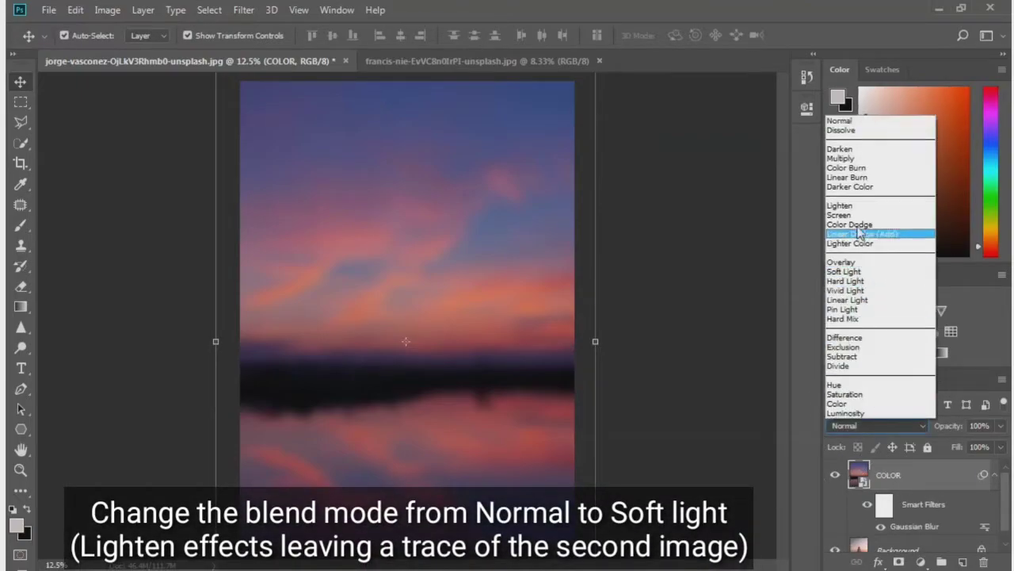
click(854, 212)
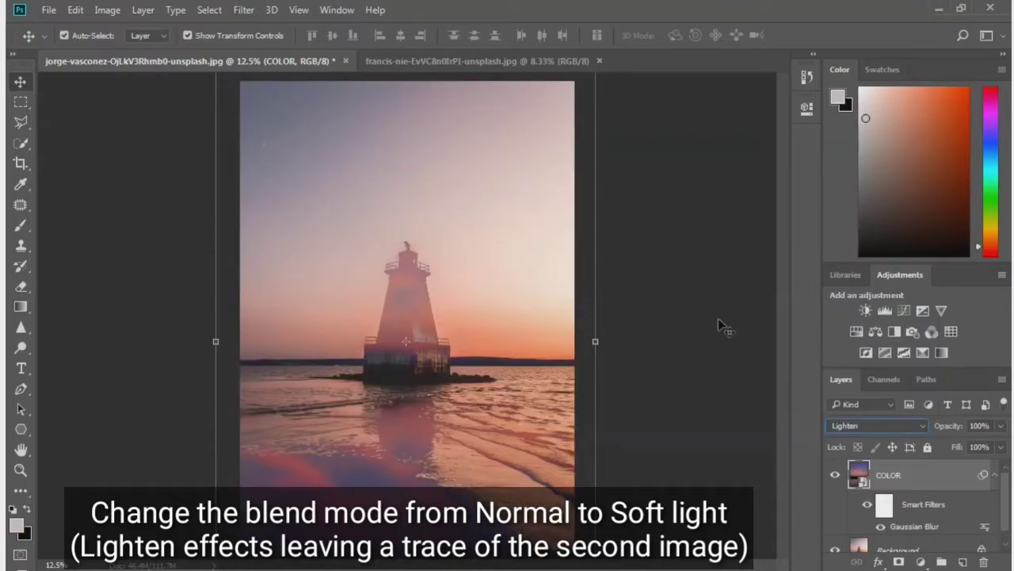
click(866, 428)
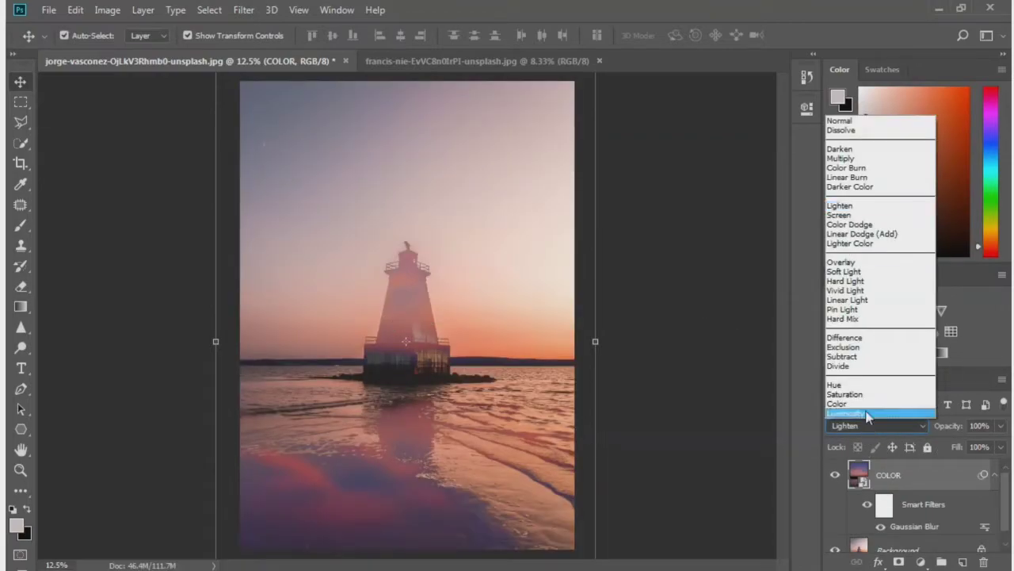
click(848, 271)
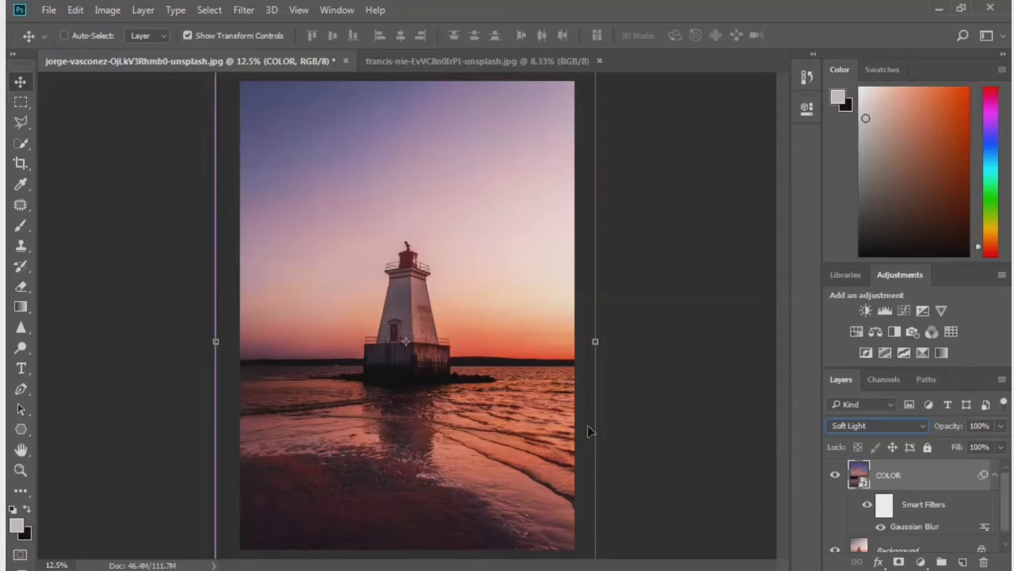
Zoom out and back in, then bring up the new fill or adjustment layer menu
key(ctrl+minus)
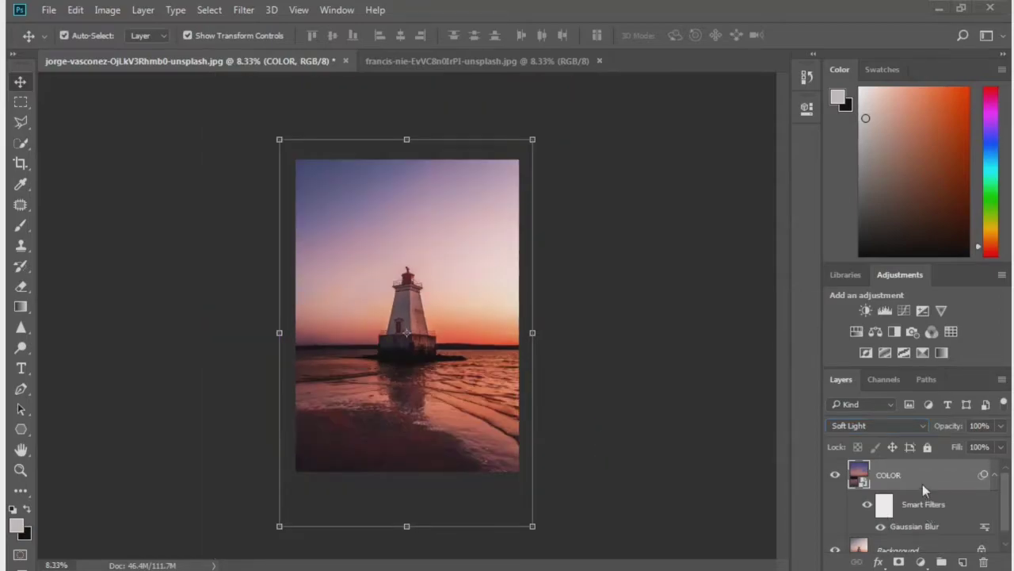
key(ctrl+plus)
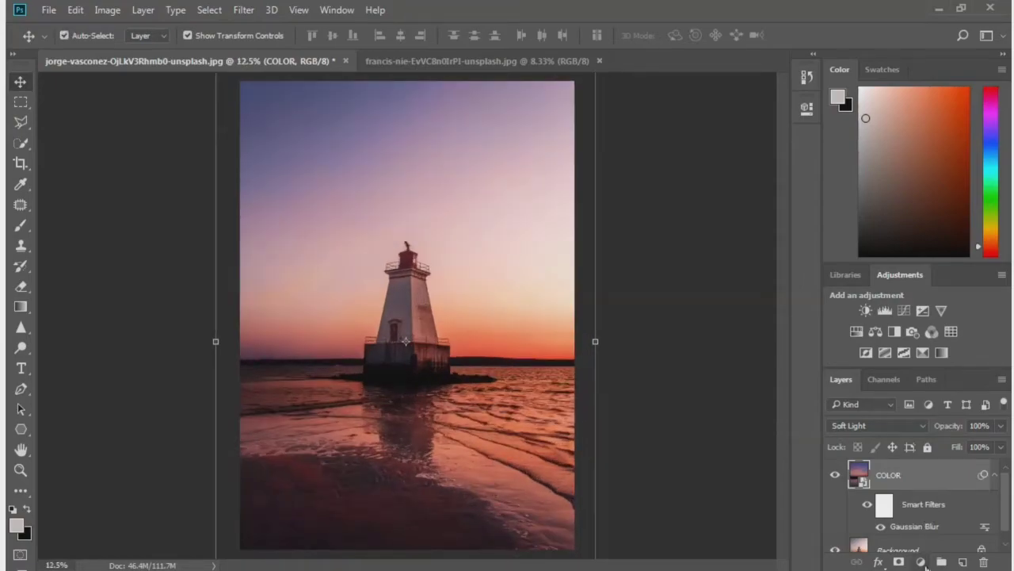
click(922, 561)
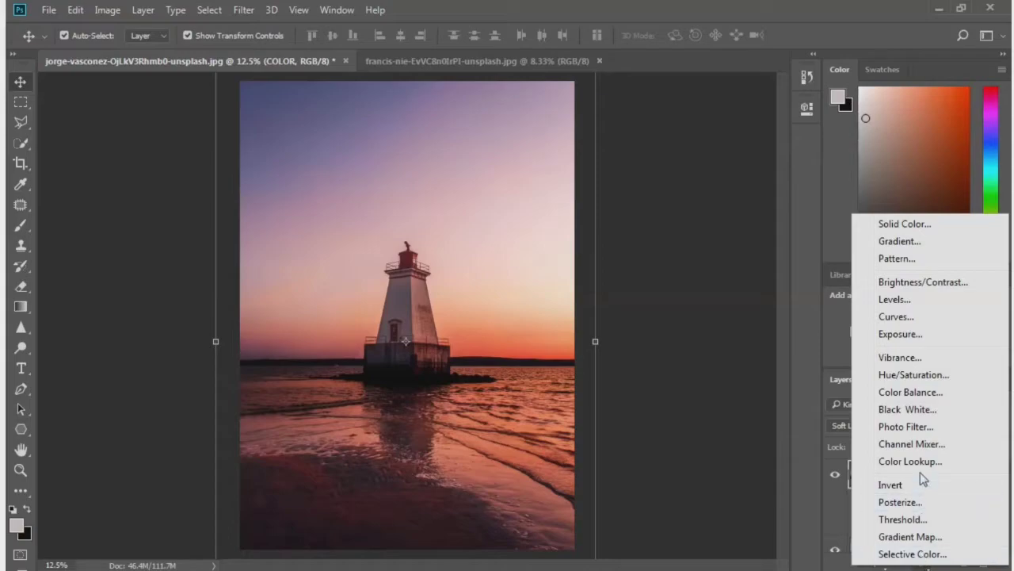
Add a Vibrance adjustment layer set to Vibrance +50 and Saturation 0
click(911, 357)
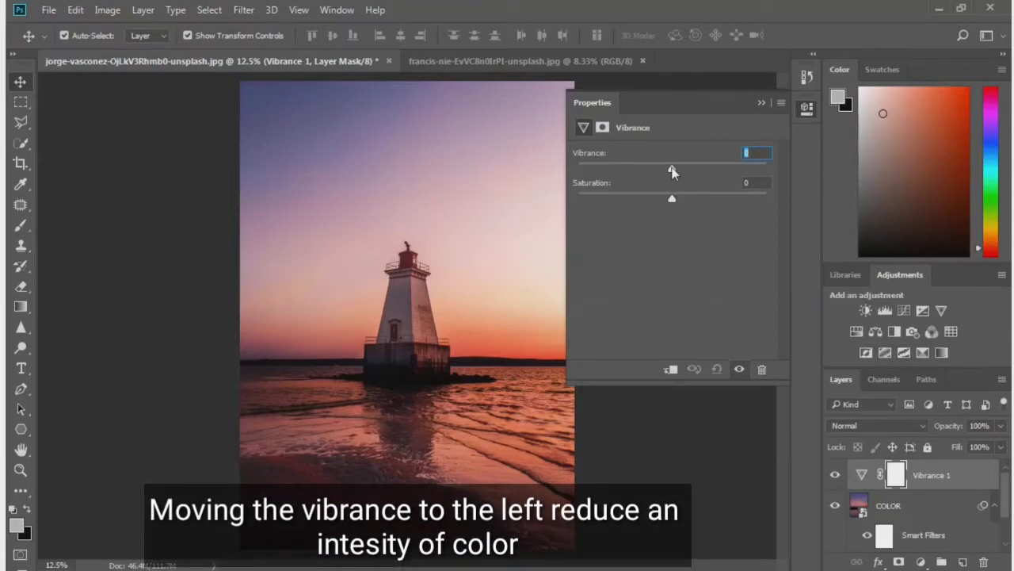
drag(671, 172, 642, 173)
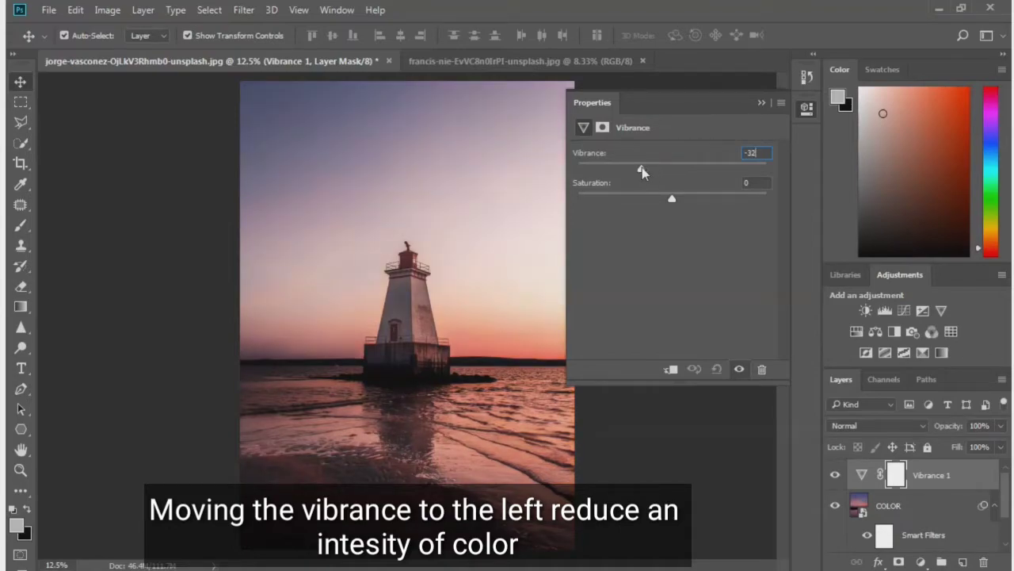
drag(642, 173, 720, 176)
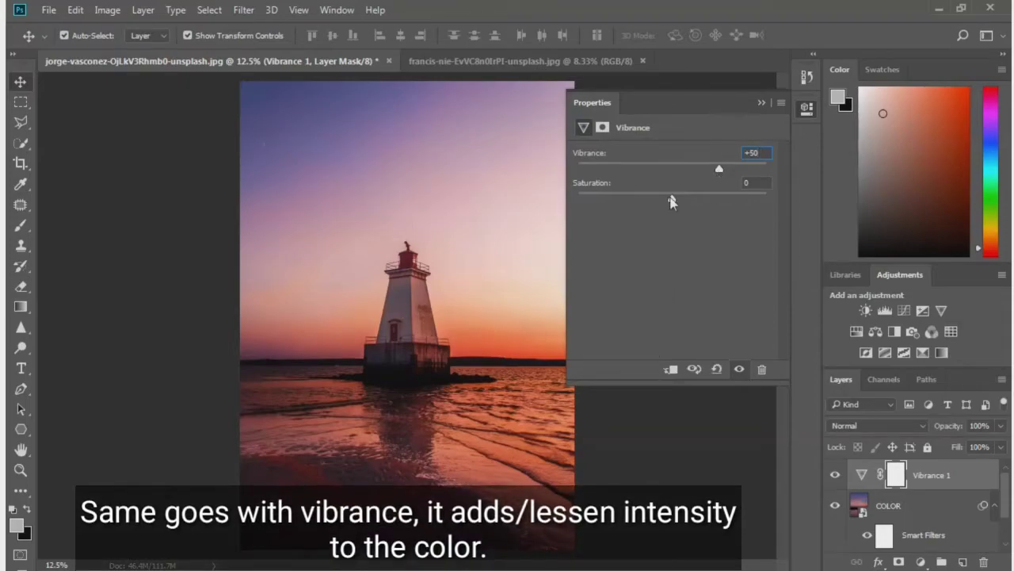
click(672, 201)
mouse_move(672, 201)
mouse_down()
mouse_move(621, 208)
mouse_move(671, 203)
mouse_up()
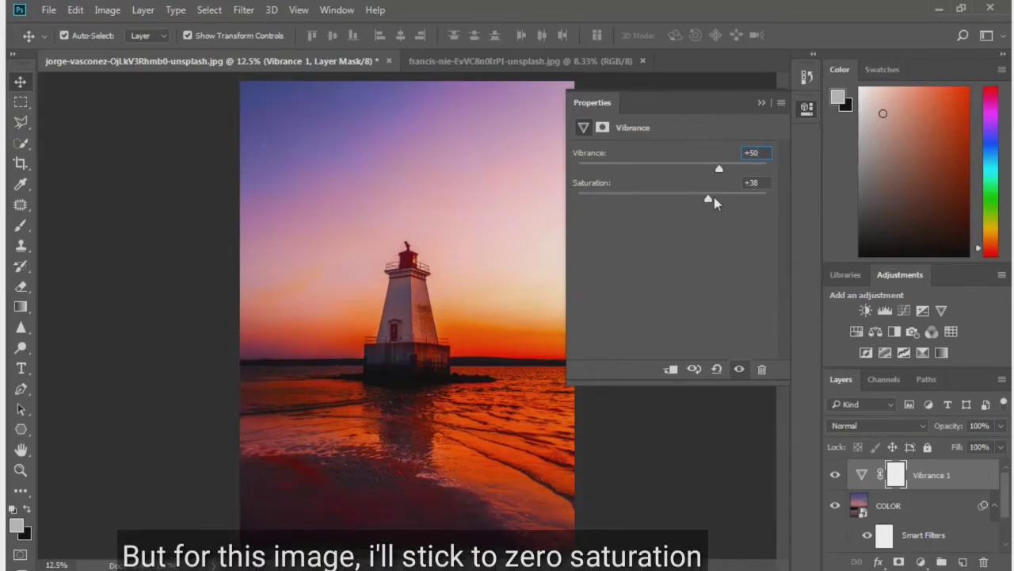
double_click(749, 183)
text(0)
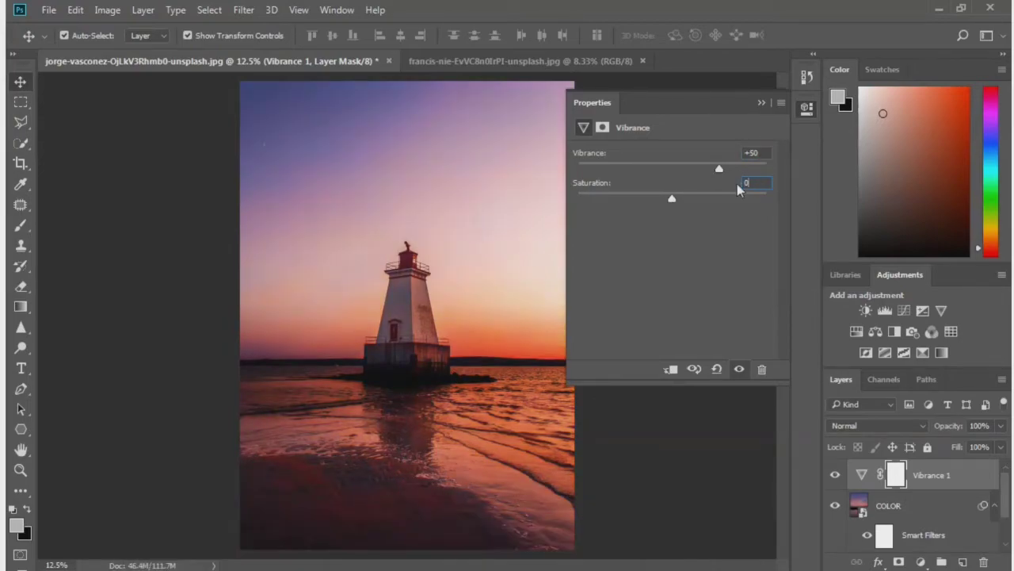
Select the Vibrance 1 mask, make black the foreground colour and pick the Brush
click(762, 104)
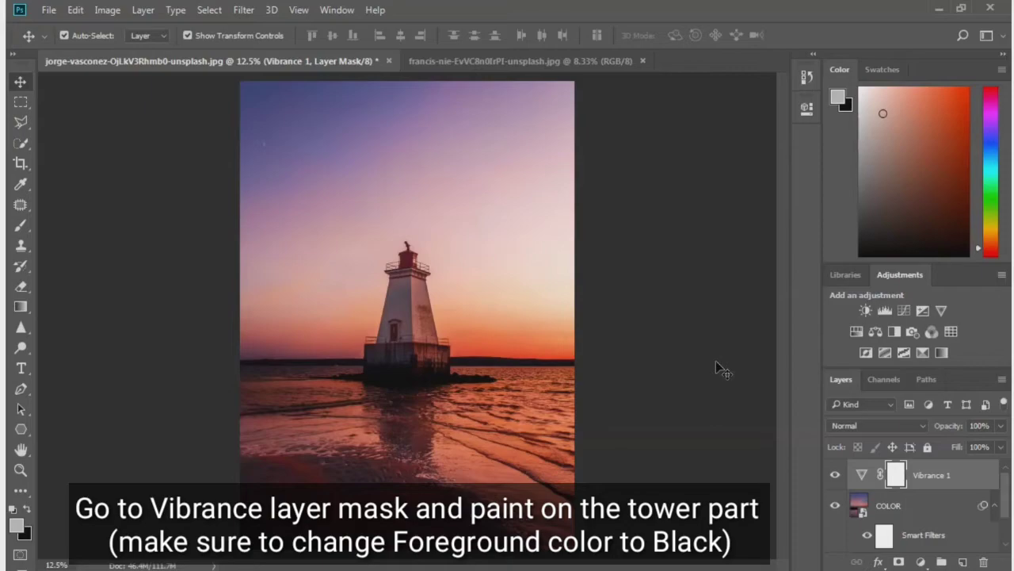
click(896, 475)
click(28, 510)
click(28, 510)
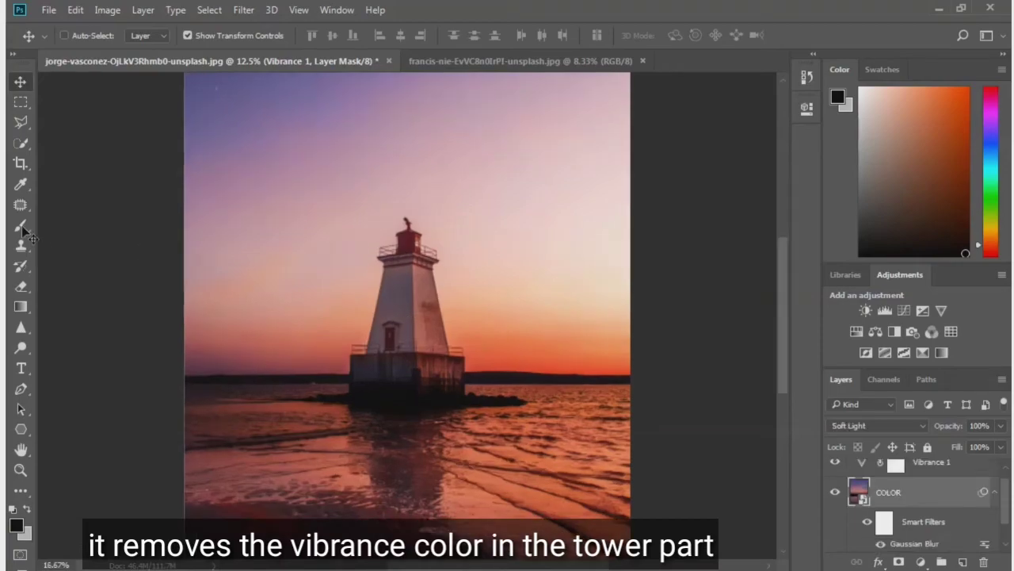
key(b)
click(408, 313)
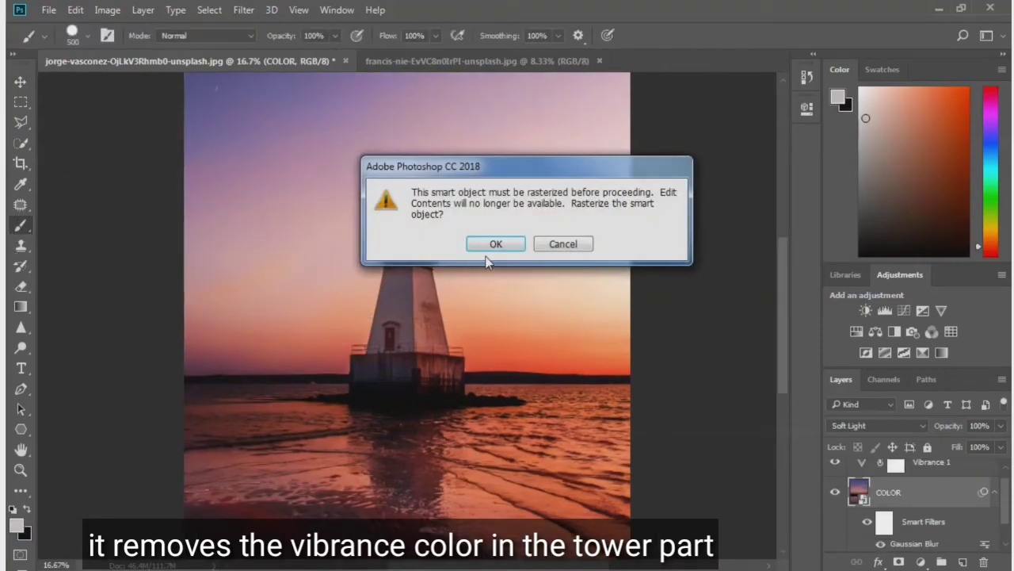
click(564, 246)
Paint black on the Vibrance 1 mask over the lighthouse tower with a 200 px brush
scroll(918, 500, up, 1)
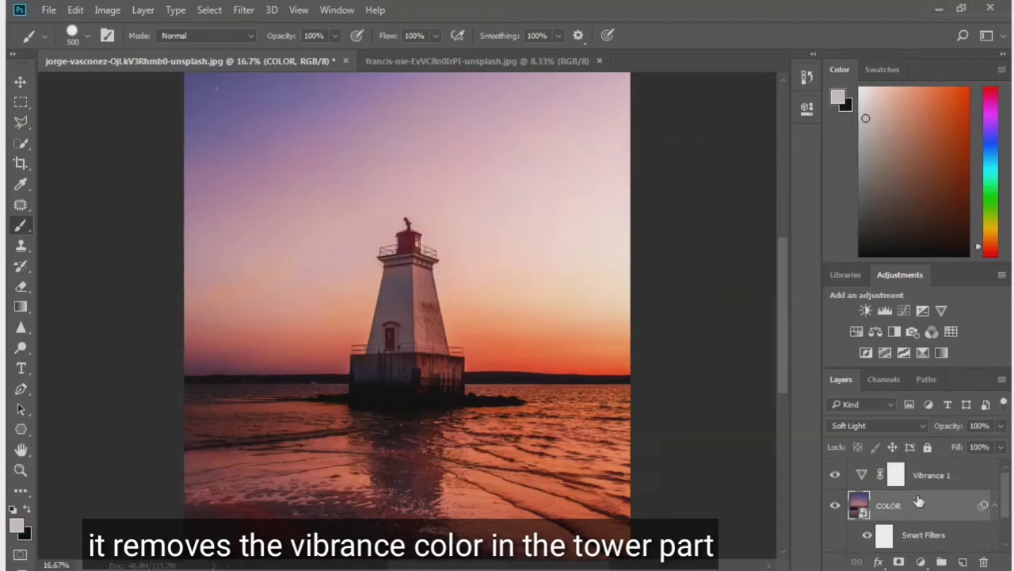
click(896, 475)
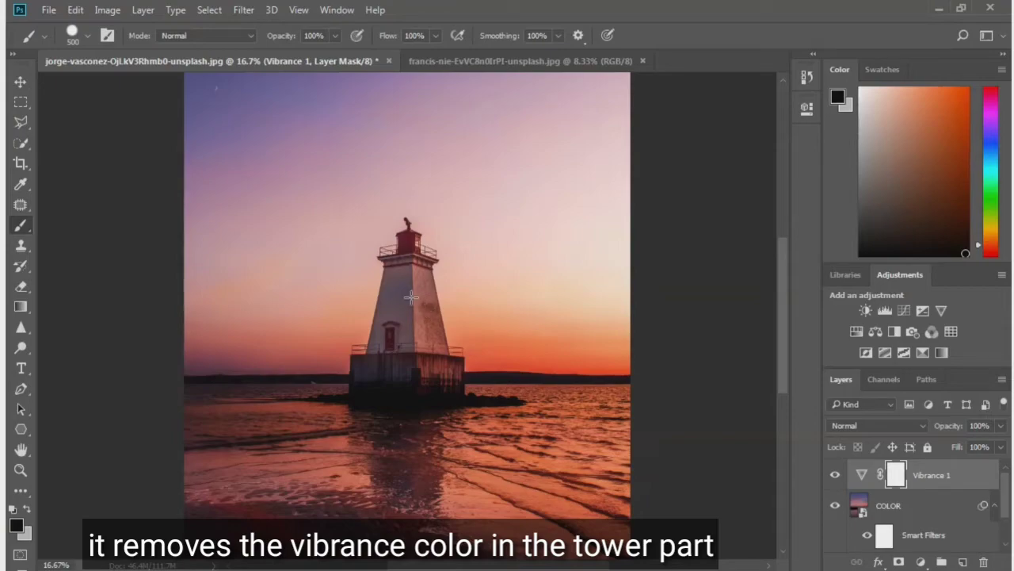
key(bracketleft)
key(bracketleft)
key(bracketleft)
mouse_move(387, 301)
mouse_down()
mouse_move(418, 299)
mouse_move(426, 347)
mouse_up()
key(ctrl+minus)
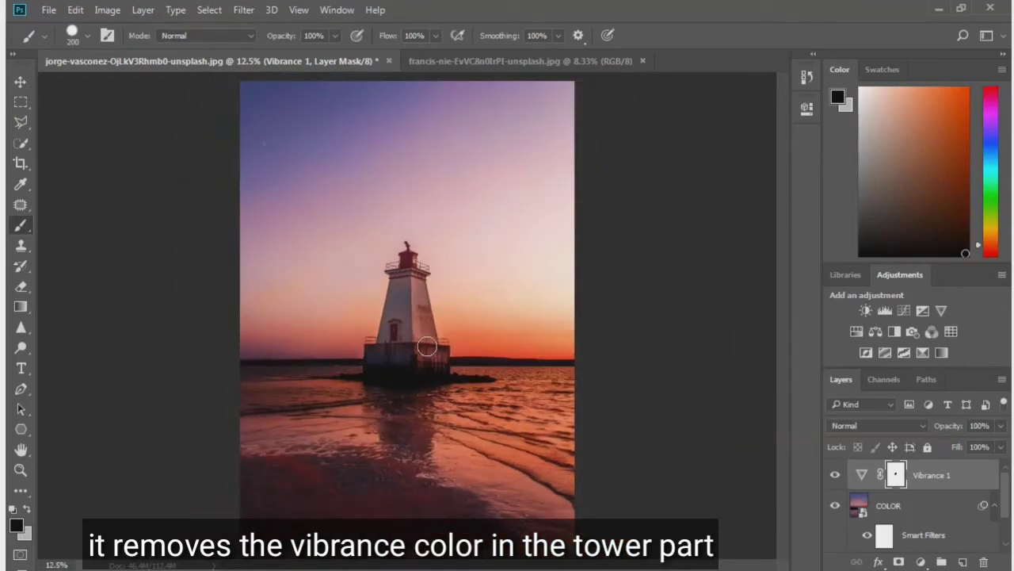
drag(427, 346, 388, 351)
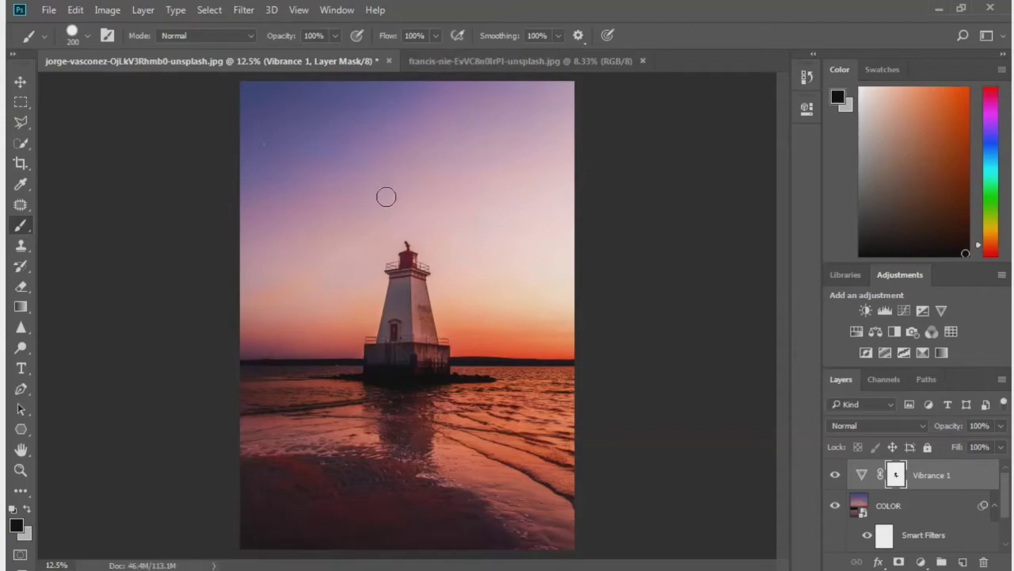
Set the brush to 70% opacity, 50% flow and an 800 px size
click(314, 35)
text(70)
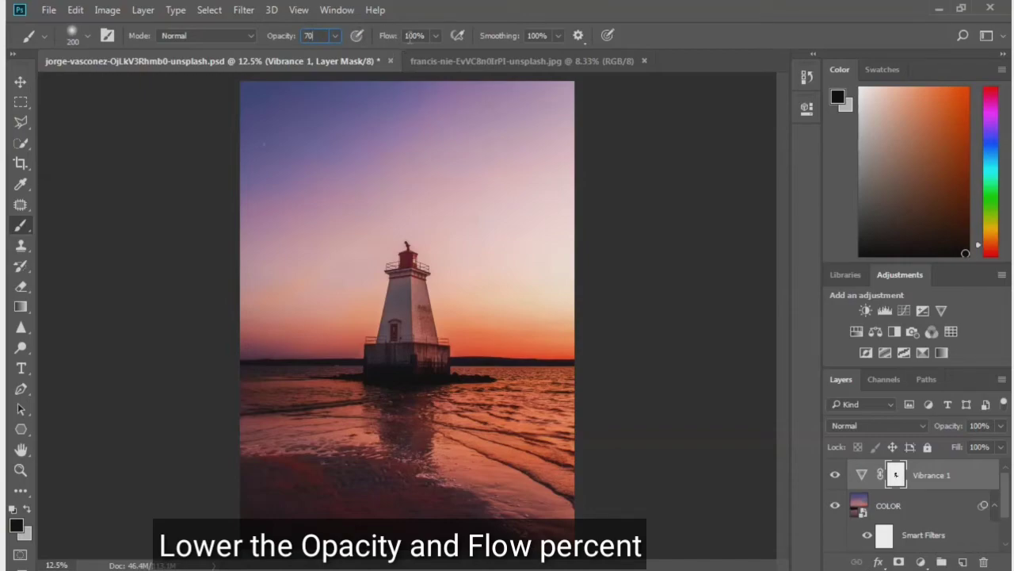
click(410, 37)
text(5)
key(Return)
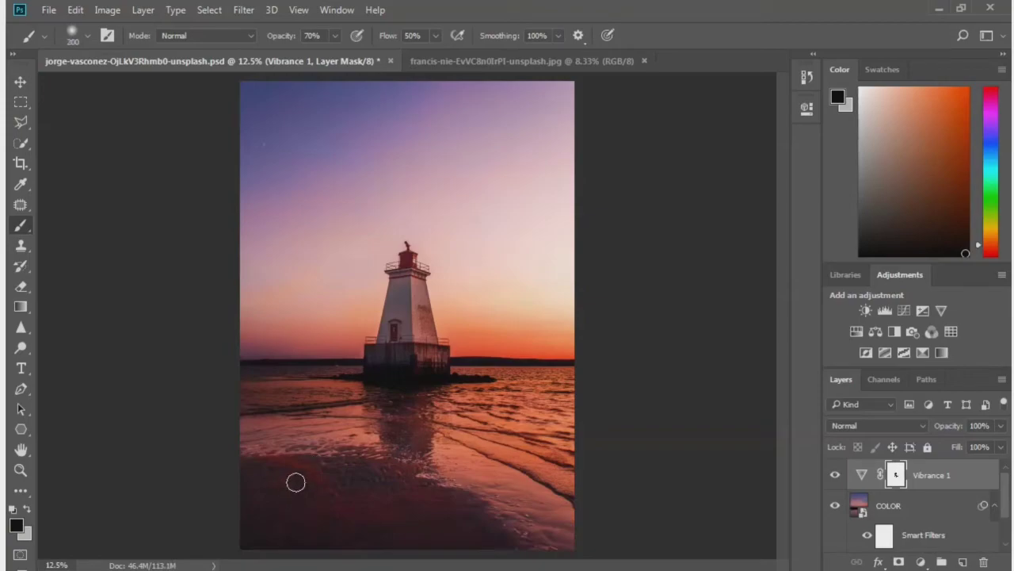
key(bracketright)
key(bracketright)
key(bracketright)
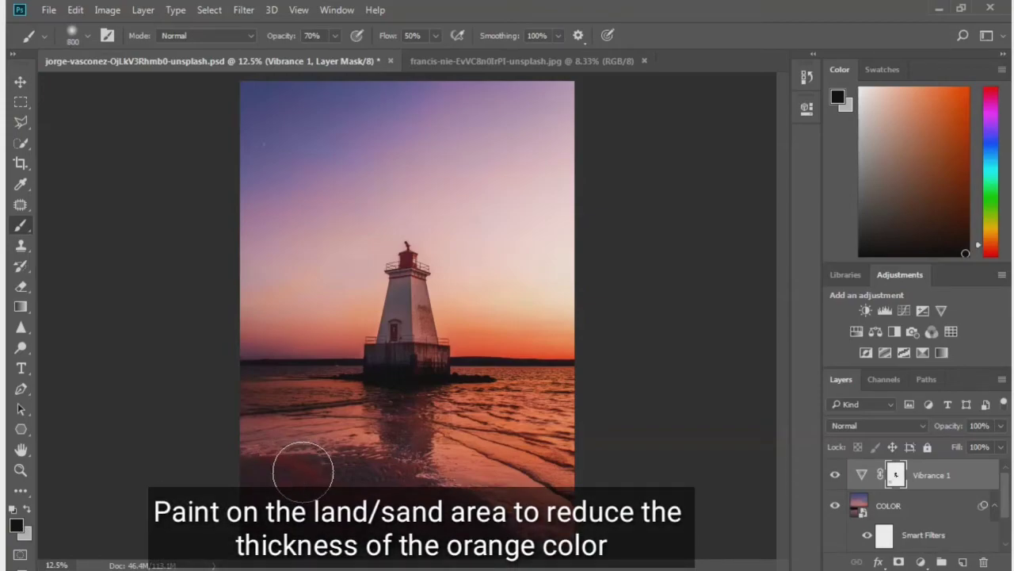
Paint the mask over the foreground sand and water to mute their vibrance
mouse_move(302, 472)
mouse_down()
mouse_move(371, 507)
mouse_move(291, 475)
mouse_up()
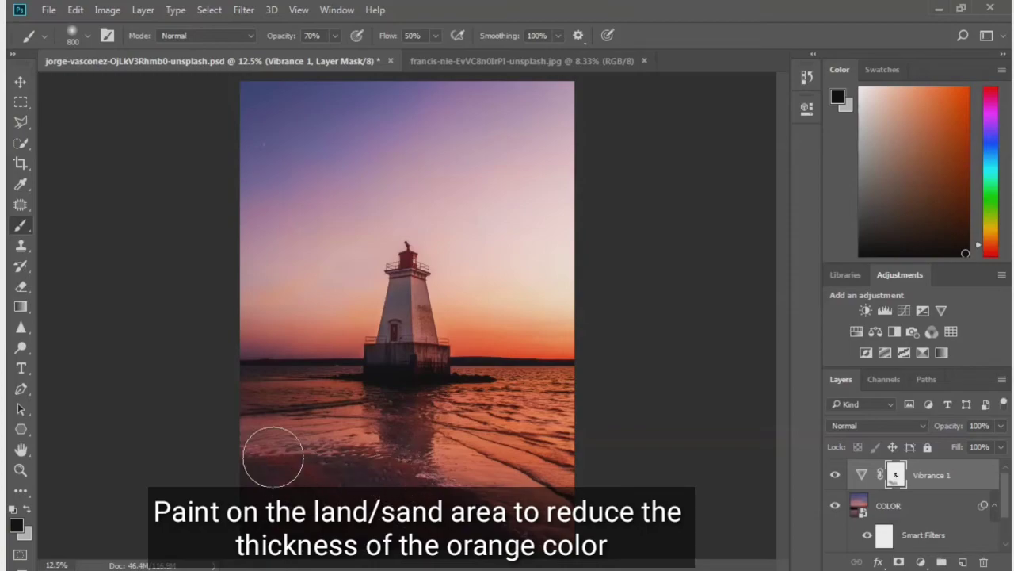
drag(291, 474, 317, 483)
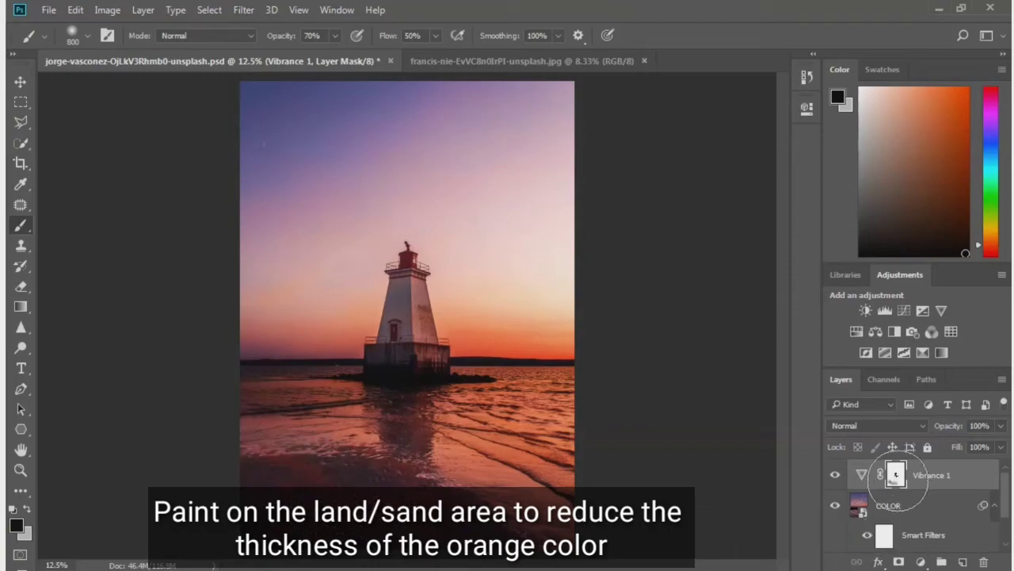
mouse_move(338, 463)
mouse_down()
mouse_move(396, 481)
mouse_move(459, 528)
mouse_move(219, 543)
mouse_move(233, 420)
mouse_move(340, 378)
mouse_move(317, 381)
mouse_up()
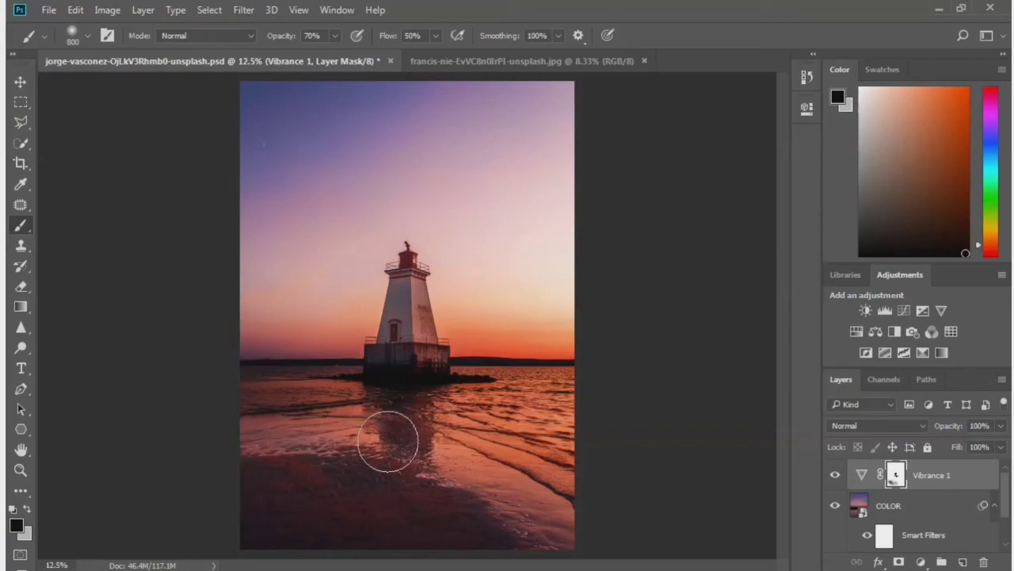
mouse_move(272, 291)
mouse_down()
mouse_move(235, 315)
mouse_move(243, 381)
mouse_up()
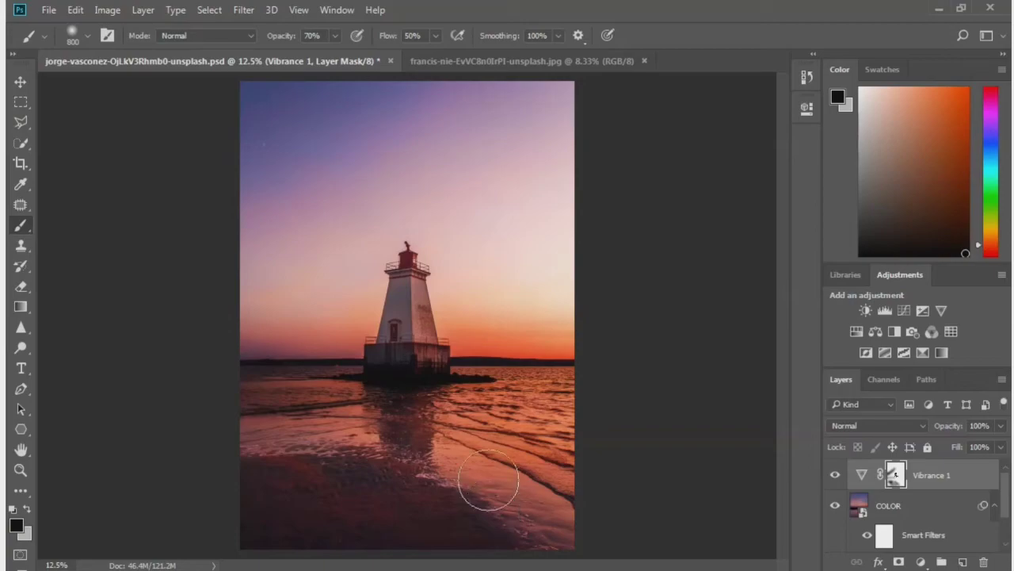
click(50, 11)
Save the document as a layered Photoshop PSD with "2" appended to its name
click(87, 184)
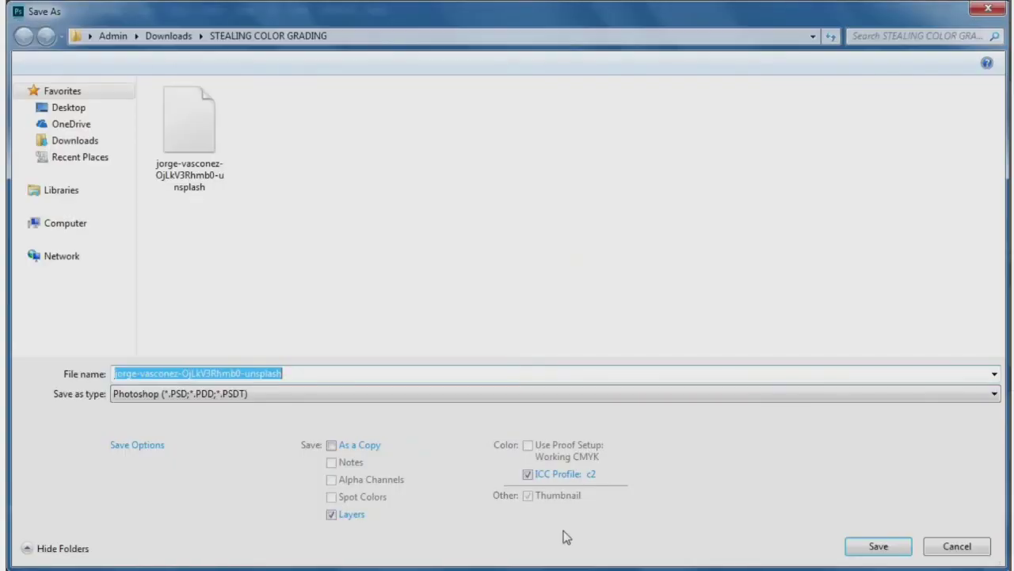
click(313, 378)
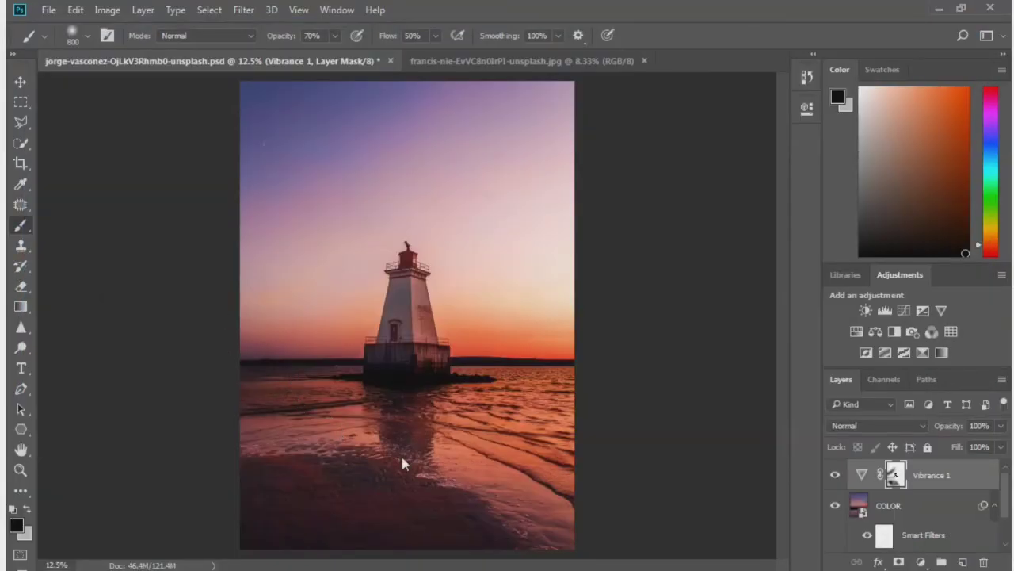
key(ctrl+s)
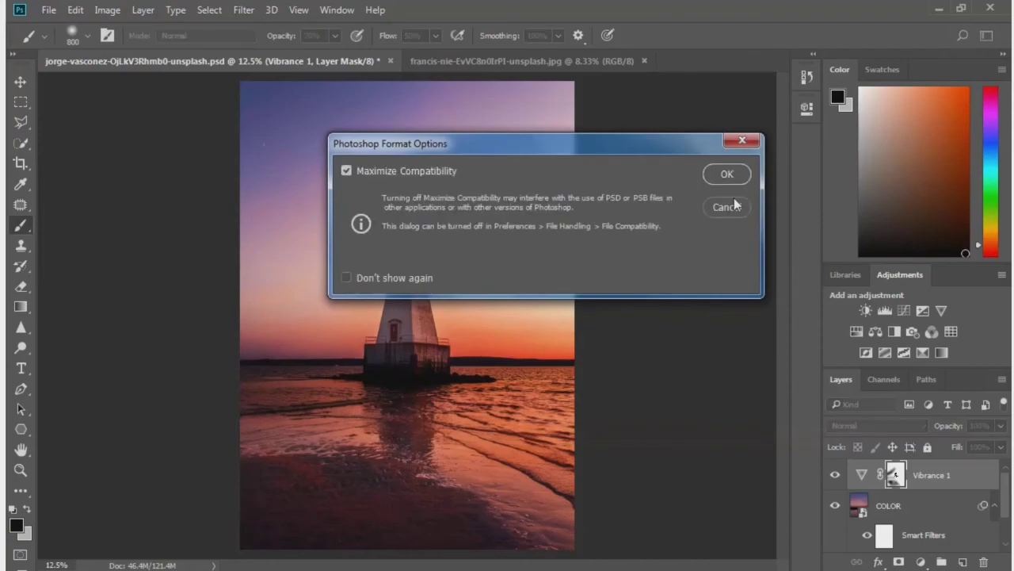
click(735, 179)
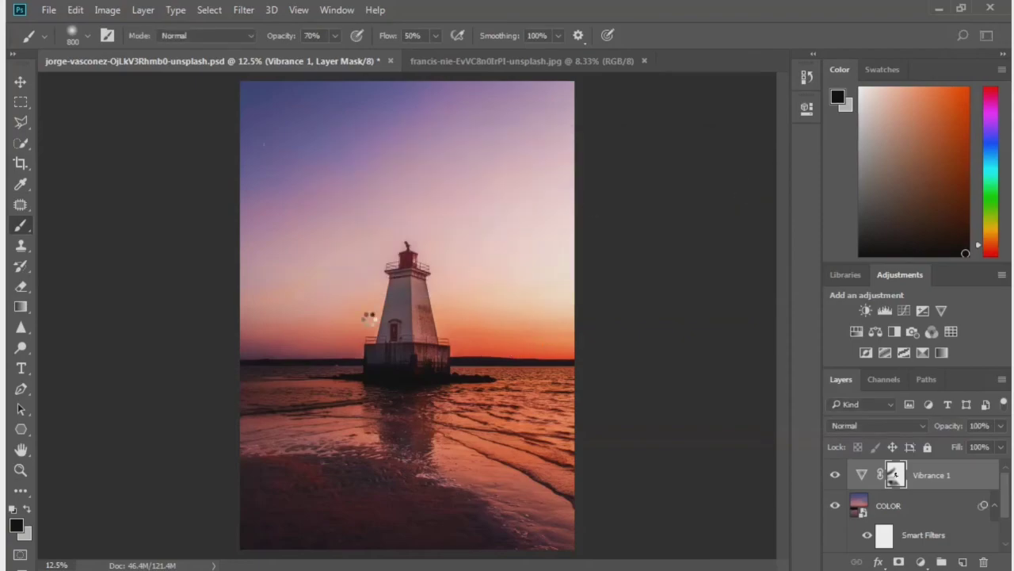